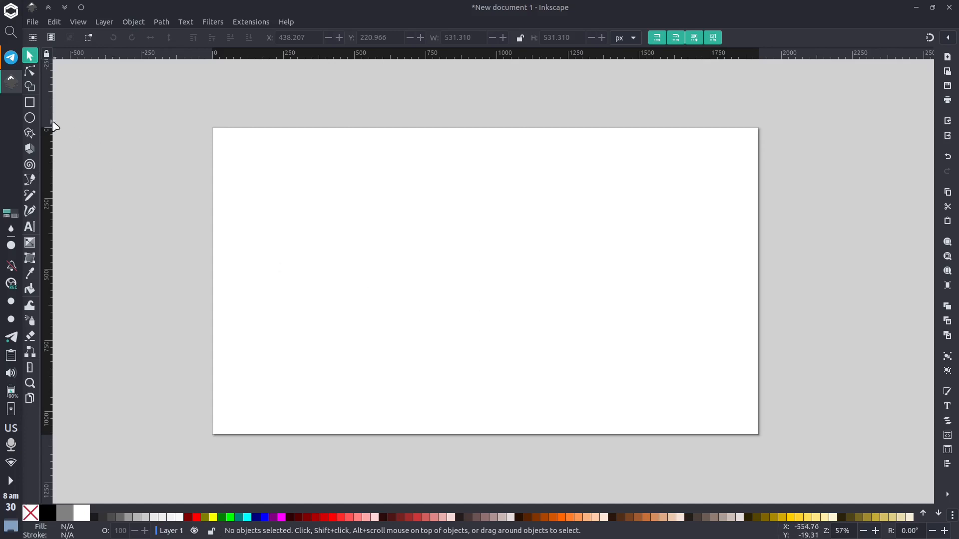
# Draw a rectangle about 402 by 263 px in the page's upper left area.
pyautogui.click(30, 101)
pyautogui.moveTo(247, 208); pyautogui.dragTo(362, 283)
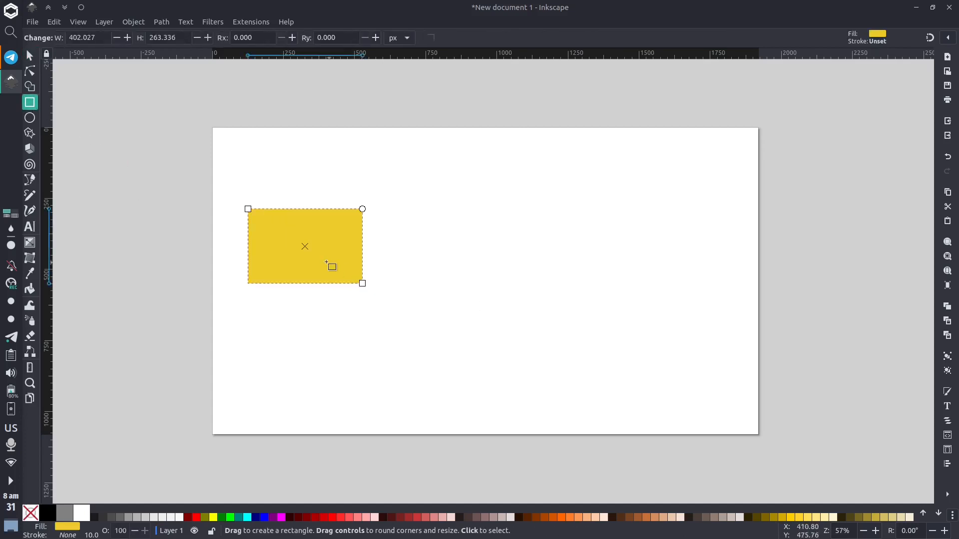
# Draw an ellipse about 402 by 423 px to the right of the rectangle.
pyautogui.click(29, 118)
pyautogui.moveTo(431, 199); pyautogui.dragTo(545, 319)
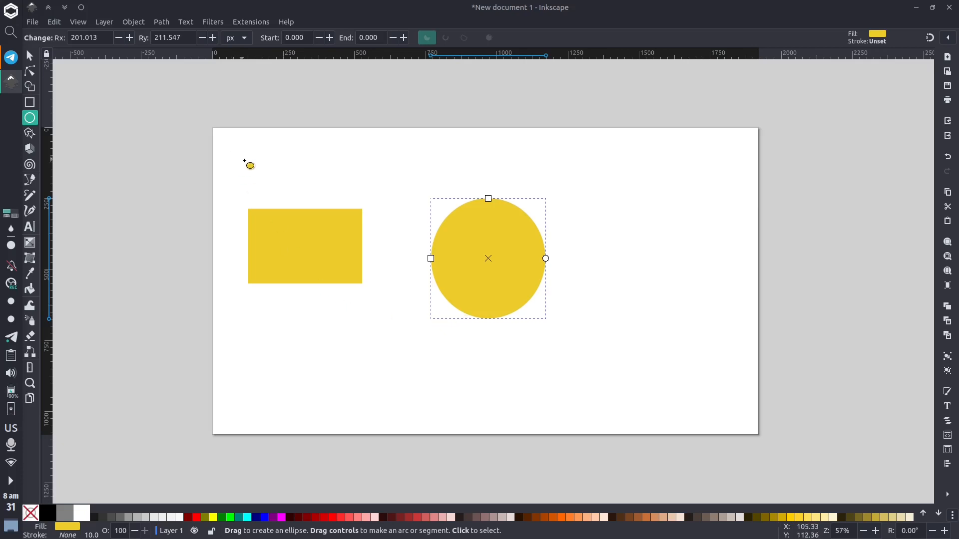
# Select the rectangle with the Selector tool and fill it with orange from the palette.
pyautogui.click(29, 56)
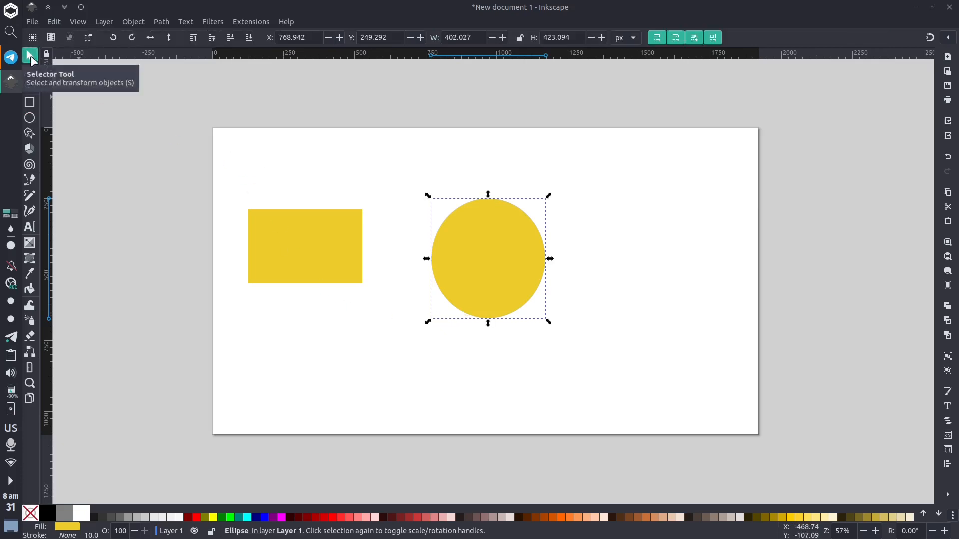
pyautogui.click(293, 242)
pyautogui.click(499, 273)
pyautogui.click(352, 271)
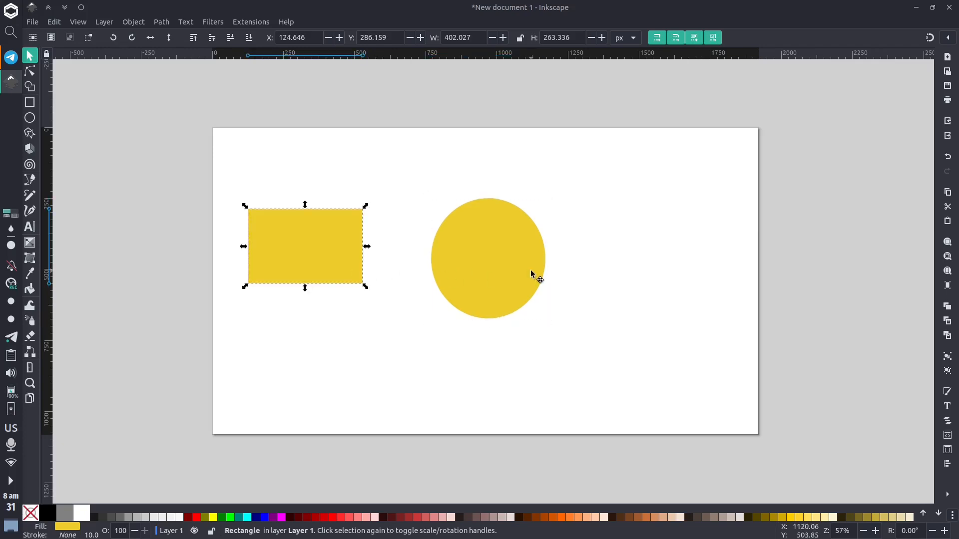
pyautogui.click(535, 275)
pyautogui.click(350, 264)
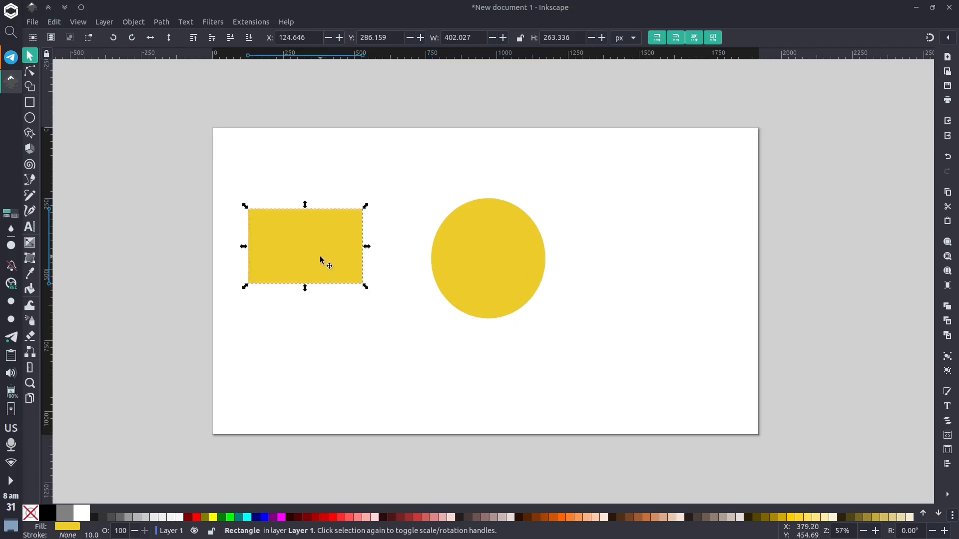
pyautogui.click(412, 520)
pyautogui.click(561, 517)
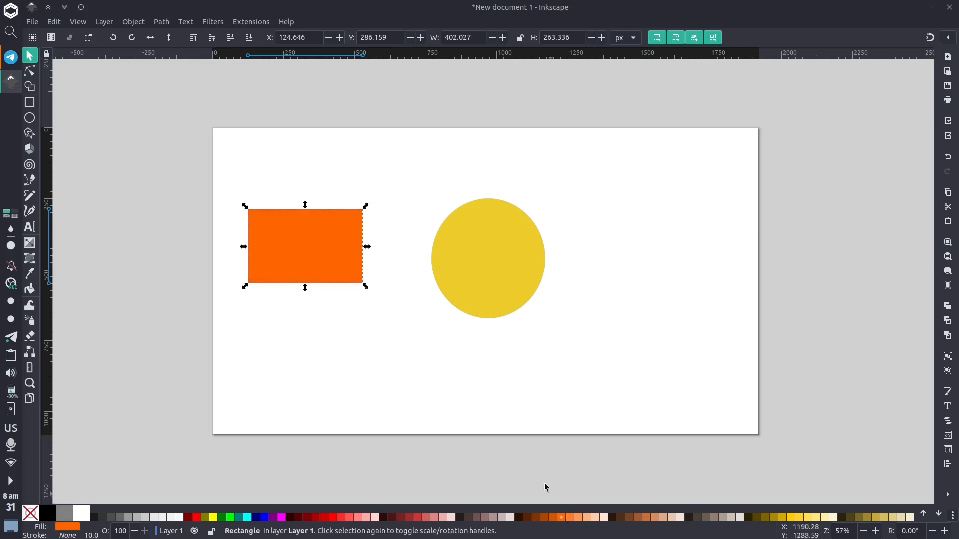
# Scroll the palette to the greens and fill the rectangle with bright green #66FF00.
pyautogui.click(938, 513)
pyautogui.click(938, 513)
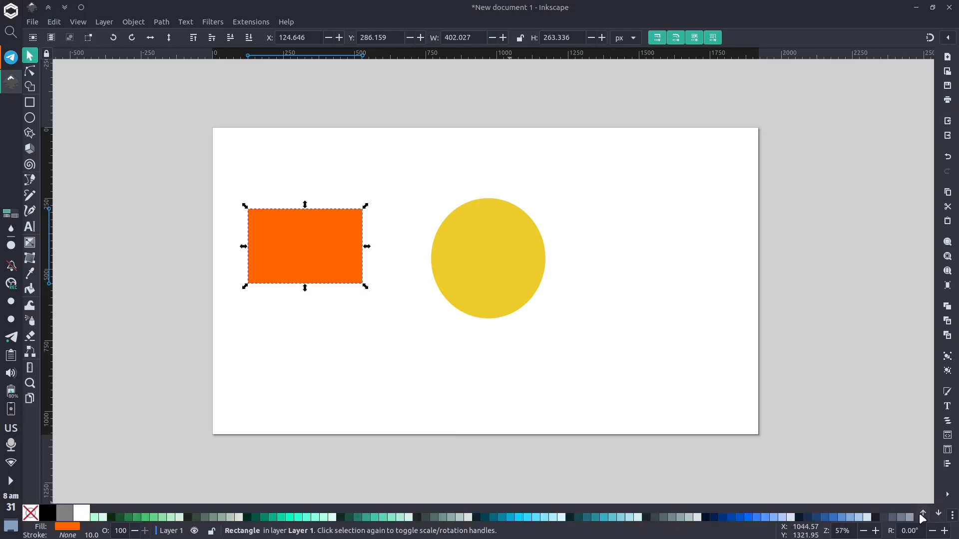
pyautogui.click(923, 513)
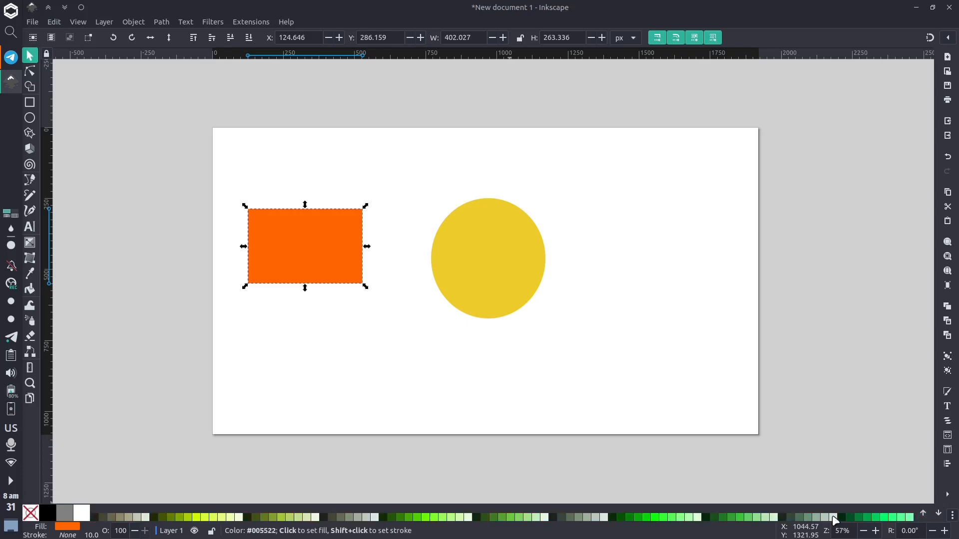
pyautogui.click(426, 516)
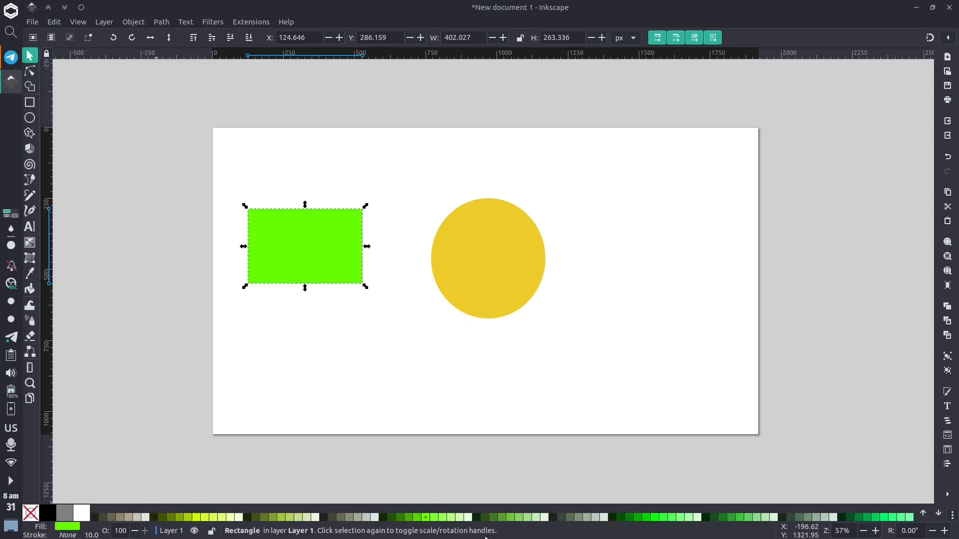
pyautogui.click(951, 516)
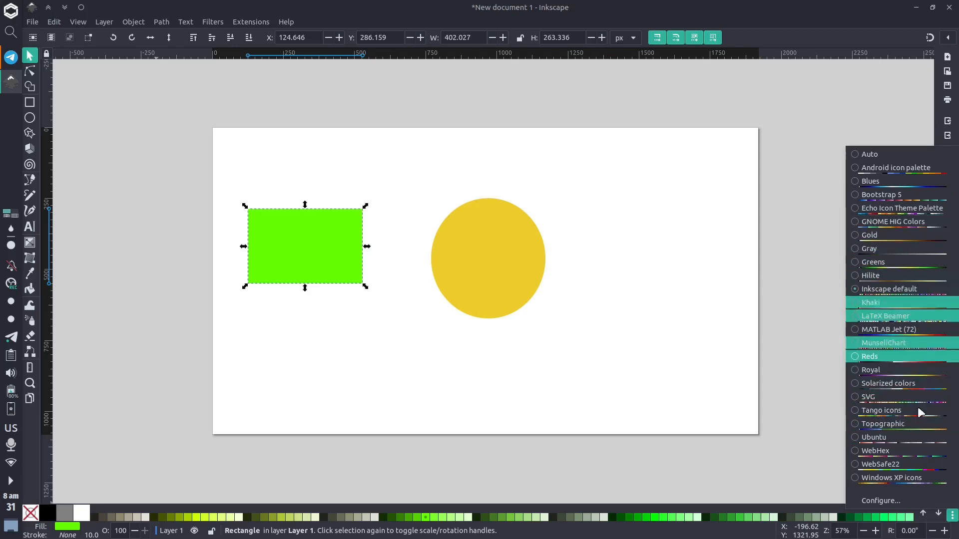
pyautogui.click(612, 416)
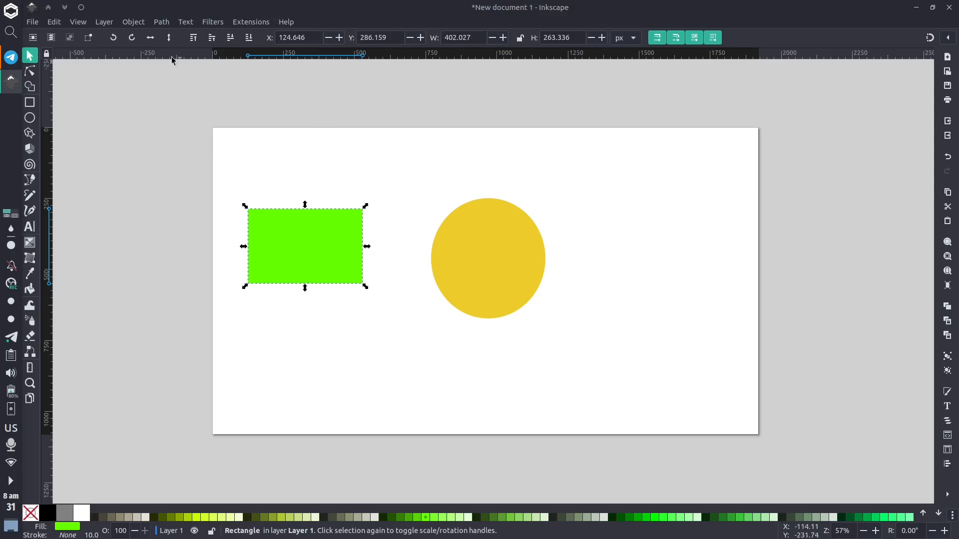
# Open the Fill and Stroke dialog and review its Fill, Stroke paint and Stroke style tabs.
pyautogui.click(106, 21)
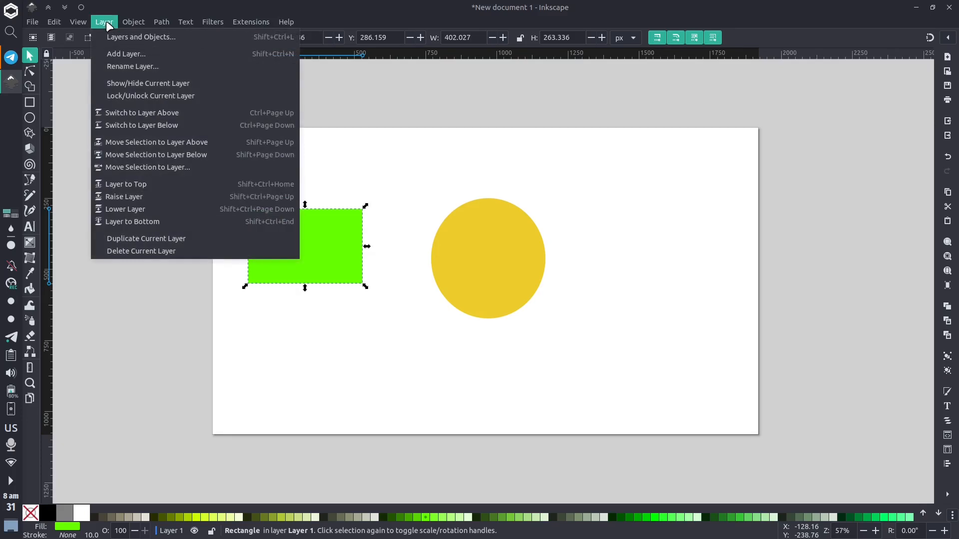
pyautogui.moveTo(128, 21)
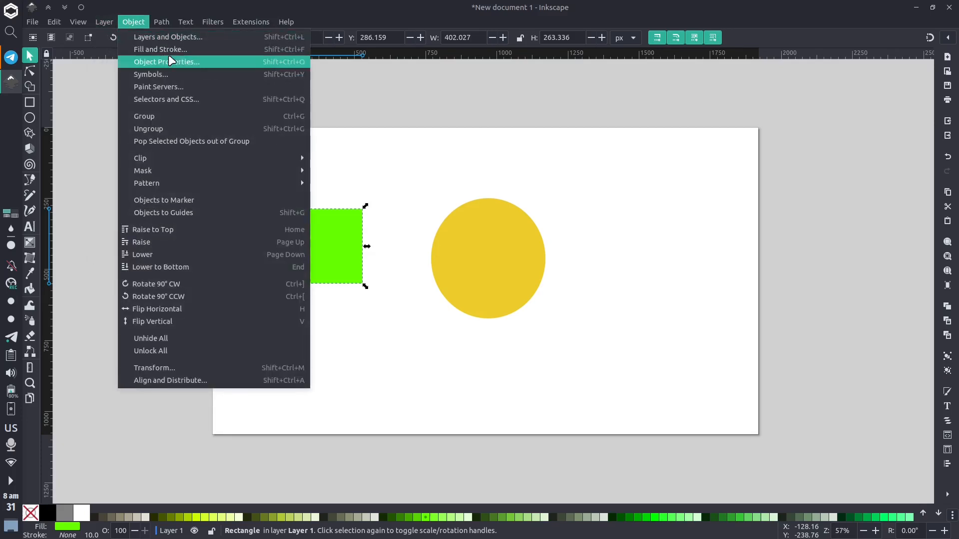
pyautogui.click(196, 49)
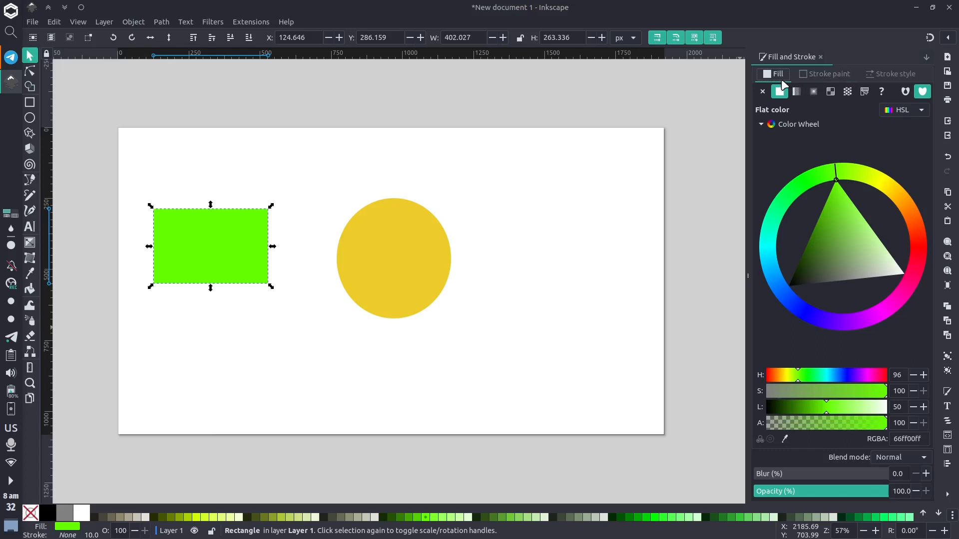
pyautogui.click(821, 76)
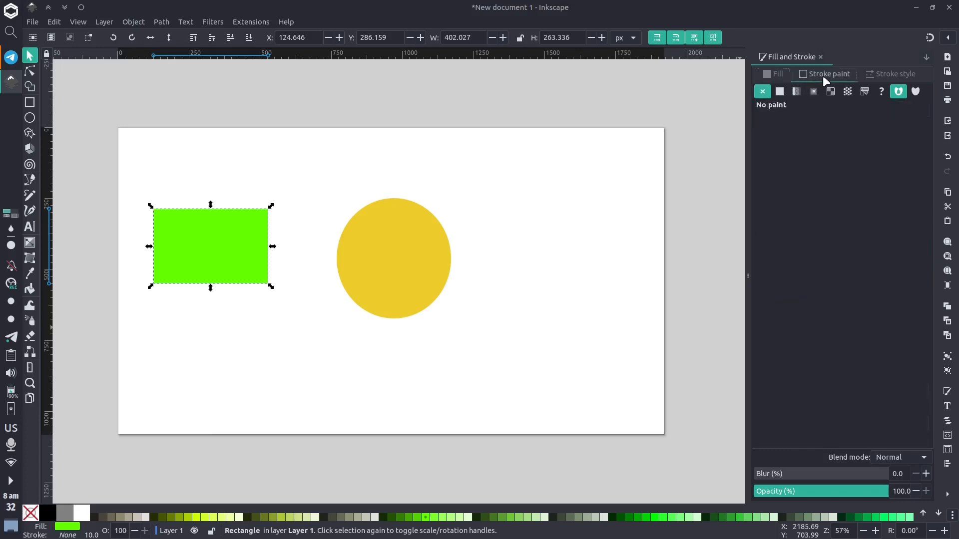
pyautogui.click(897, 75)
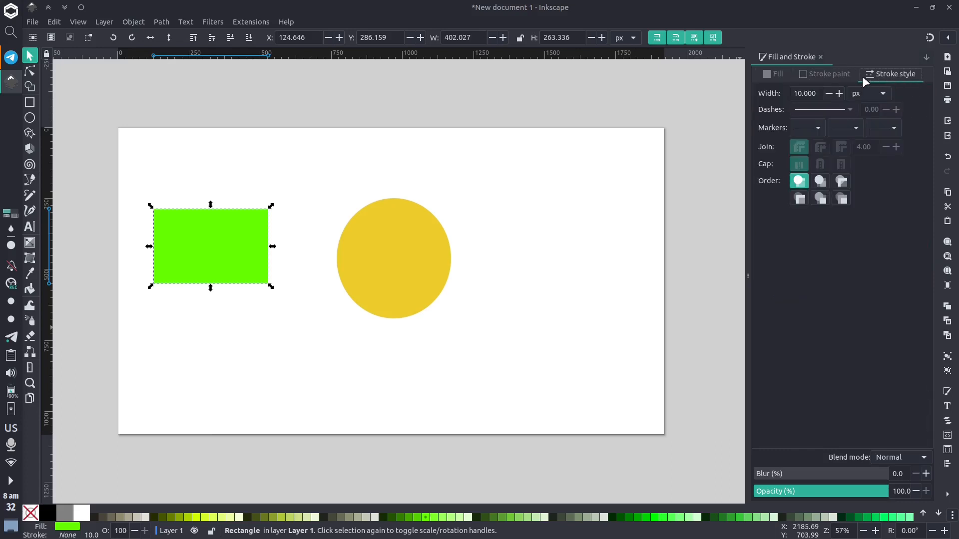
pyautogui.click(778, 73)
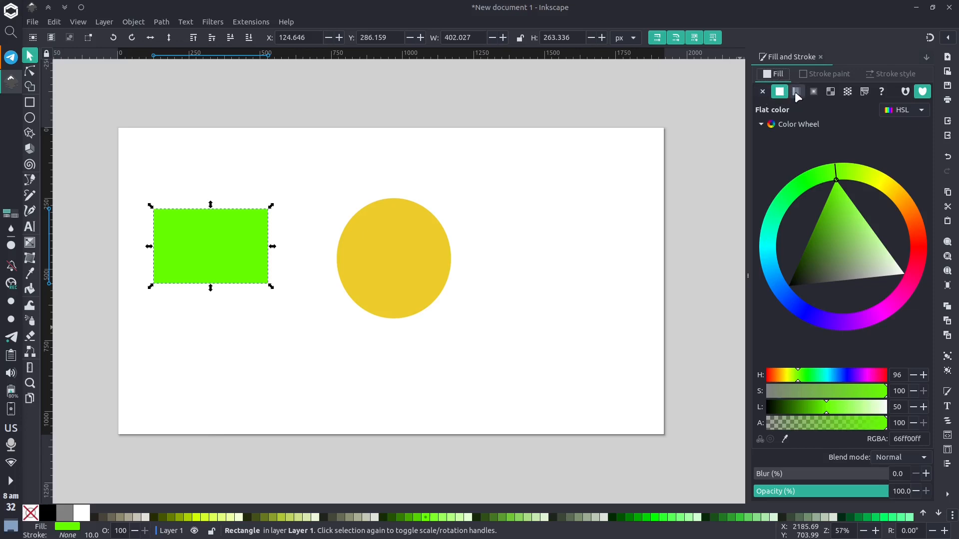
# Set the rectangle's fill to no paint and back to flat colour.
pyautogui.click(765, 93)
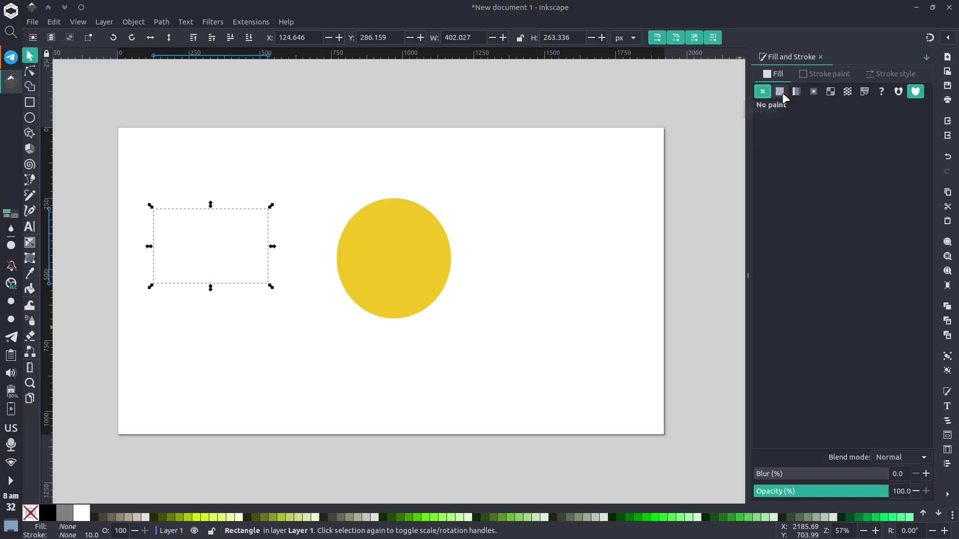
pyautogui.click(780, 92)
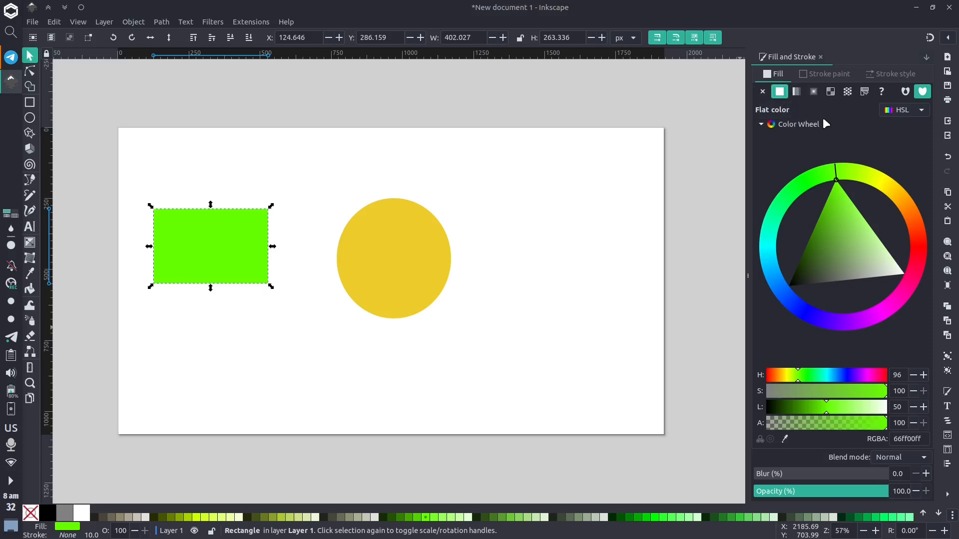
# Switch the colour picker to RGB and raise the blue value, making the rectangle's fill 66fff2.
pyautogui.click(909, 110)
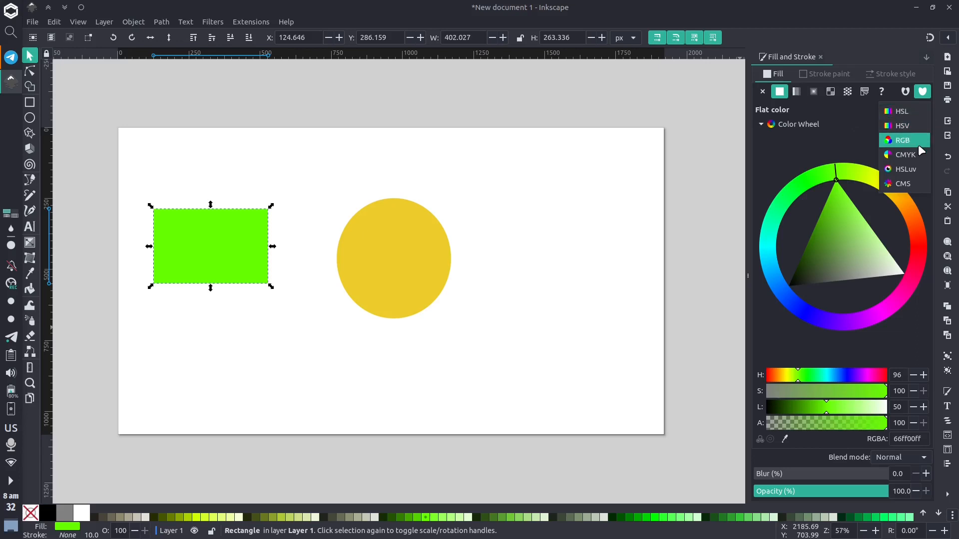
pyautogui.click(919, 126)
pyautogui.click(917, 109)
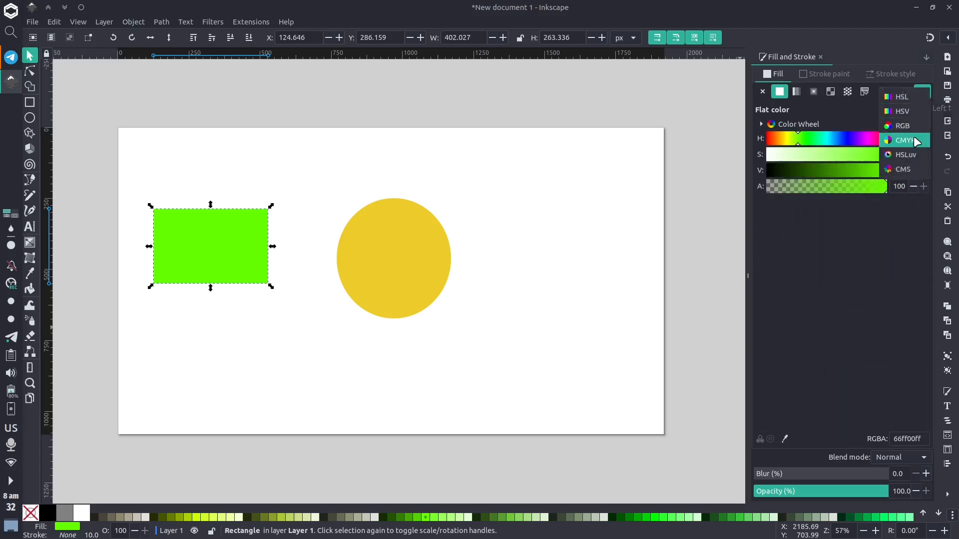
pyautogui.click(916, 125)
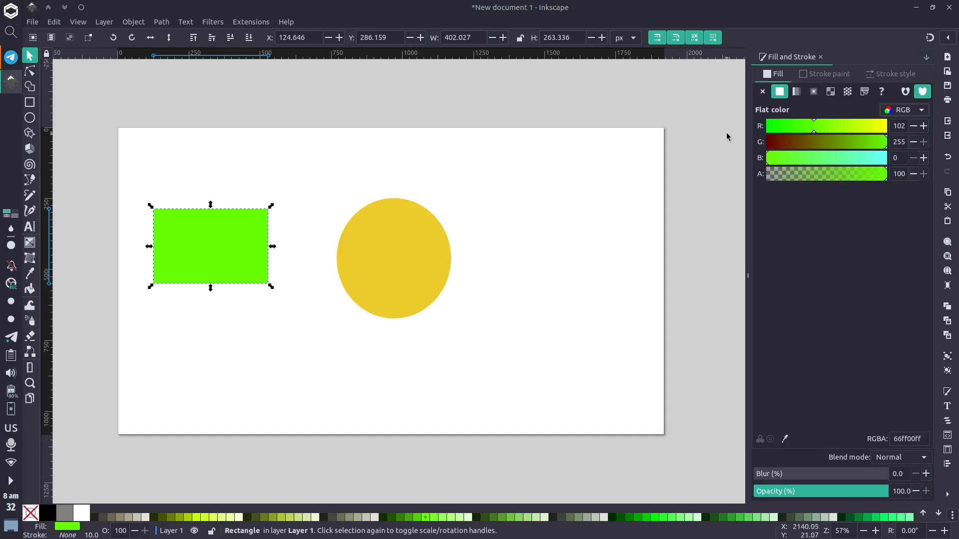
pyautogui.moveTo(862, 158); pyautogui.dragTo(887, 162)
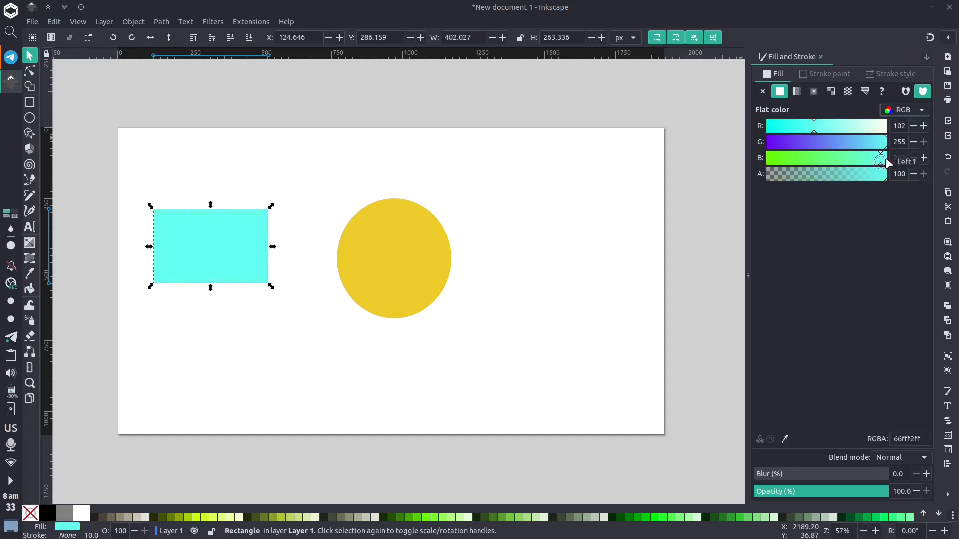
# Switch the colour picker to CMYK mode and then back to HSL.
pyautogui.click(904, 110)
pyautogui.click(913, 134)
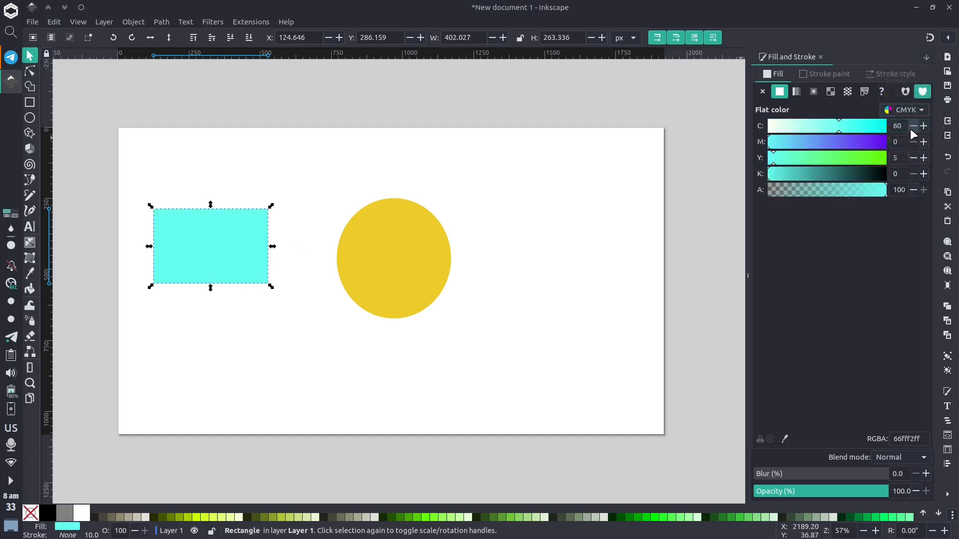
pyautogui.click(904, 110)
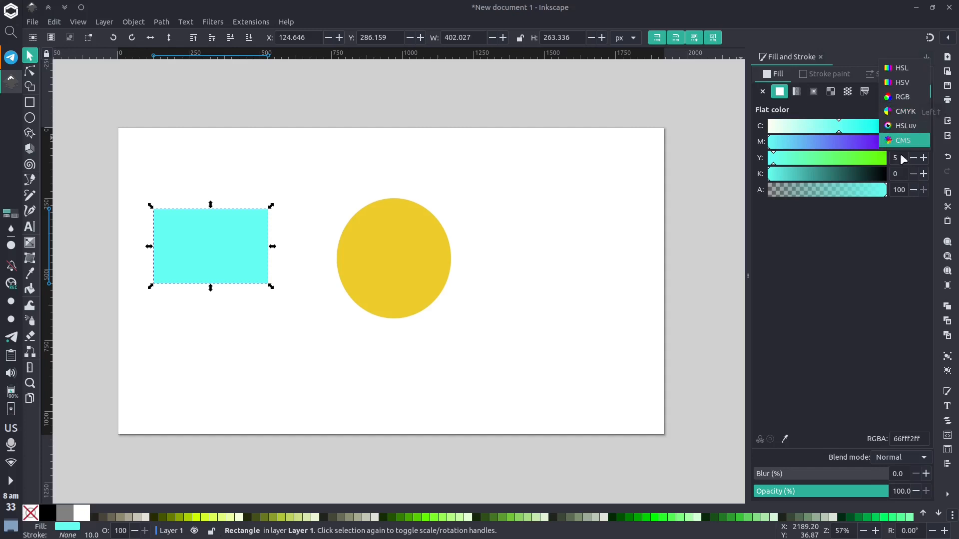
pyautogui.click(915, 70)
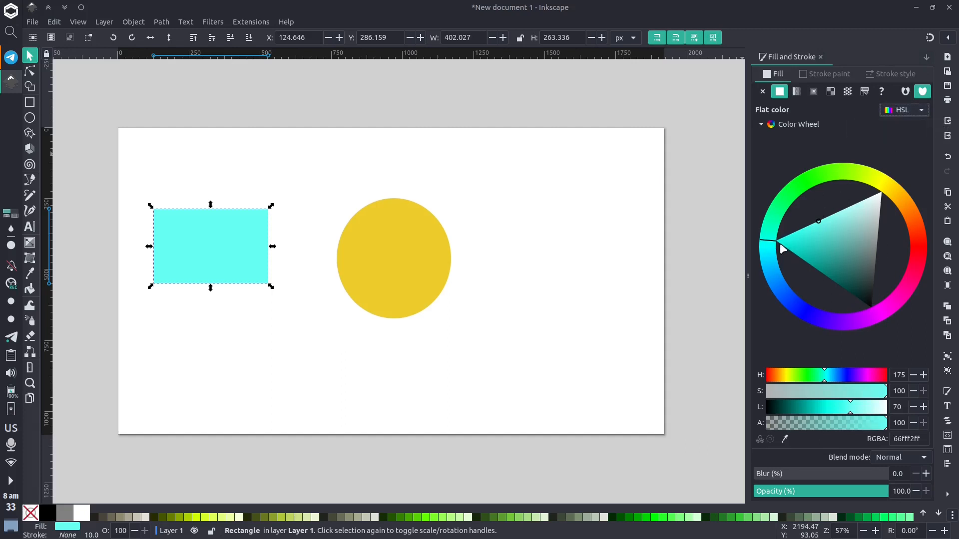
# Adjust the rectangle's fill on the colour wheel and sliders to H 136, S 63, L 53 (3cd264).
pyautogui.moveTo(775, 248); pyautogui.dragTo(808, 186)
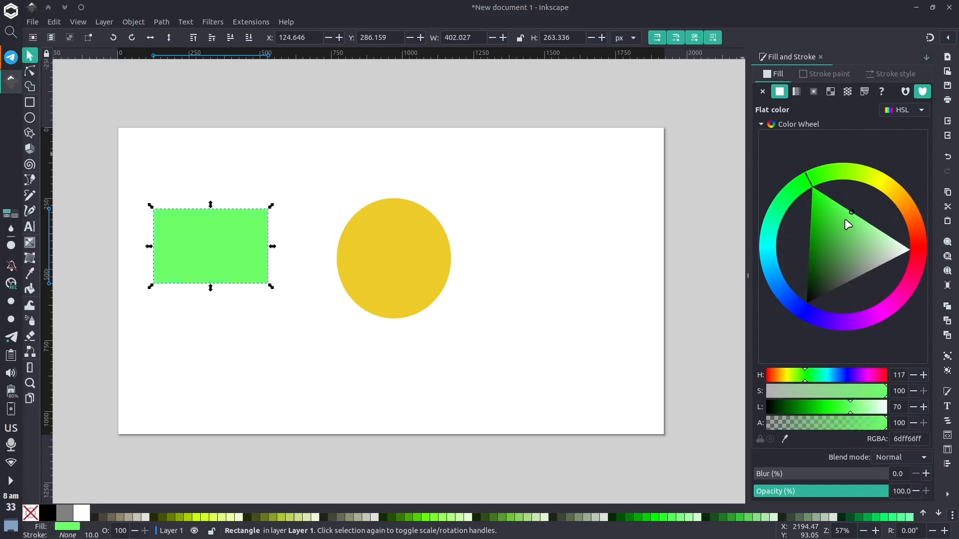
pyautogui.moveTo(846, 220)
pyautogui.mouseDown()
pyautogui.moveTo(819, 223)
pyautogui.moveTo(850, 220)
pyautogui.moveTo(856, 254)
pyautogui.moveTo(825, 207)
pyautogui.mouseUp()
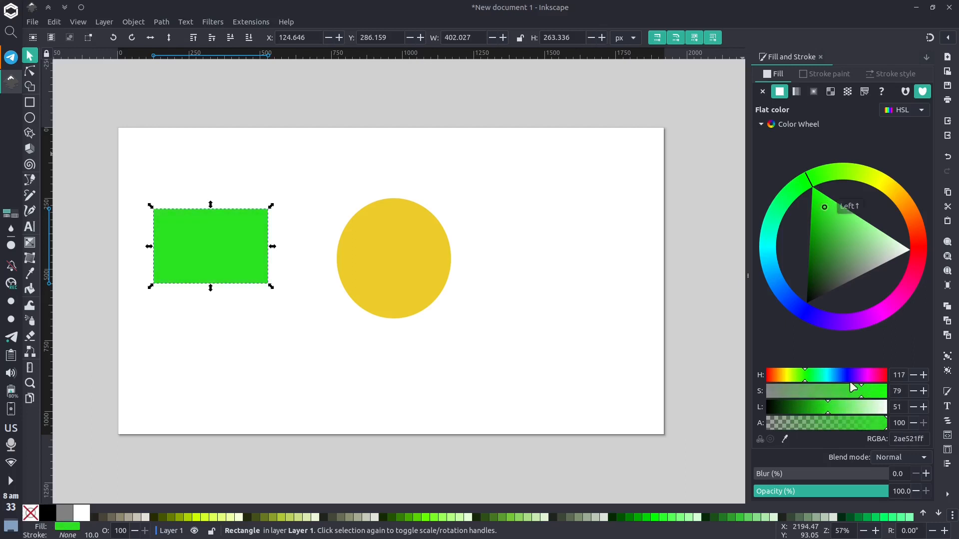
pyautogui.moveTo(809, 381)
pyautogui.mouseDown()
pyautogui.moveTo(840, 380)
pyautogui.moveTo(797, 379)
pyautogui.moveTo(813, 377)
pyautogui.mouseUp()
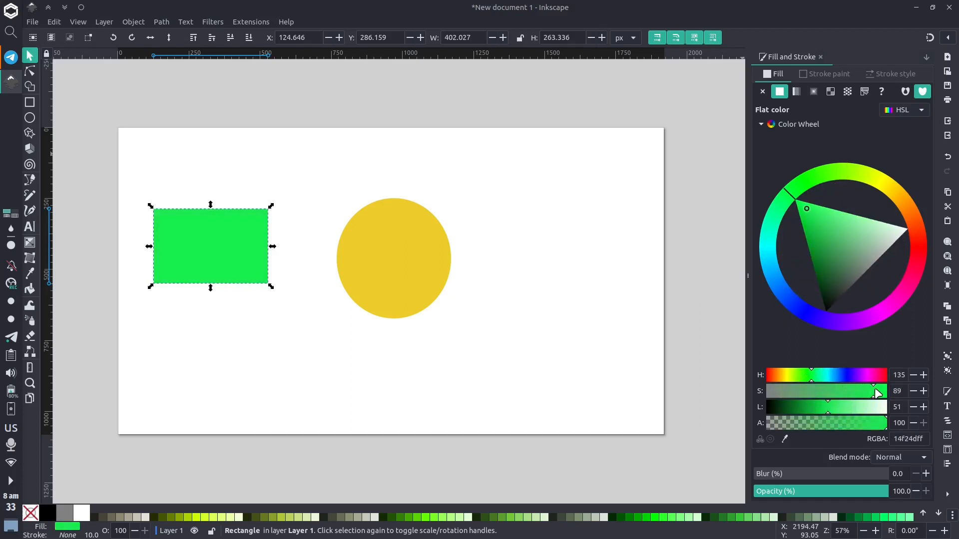
pyautogui.moveTo(877, 392); pyautogui.dragTo(831, 408)
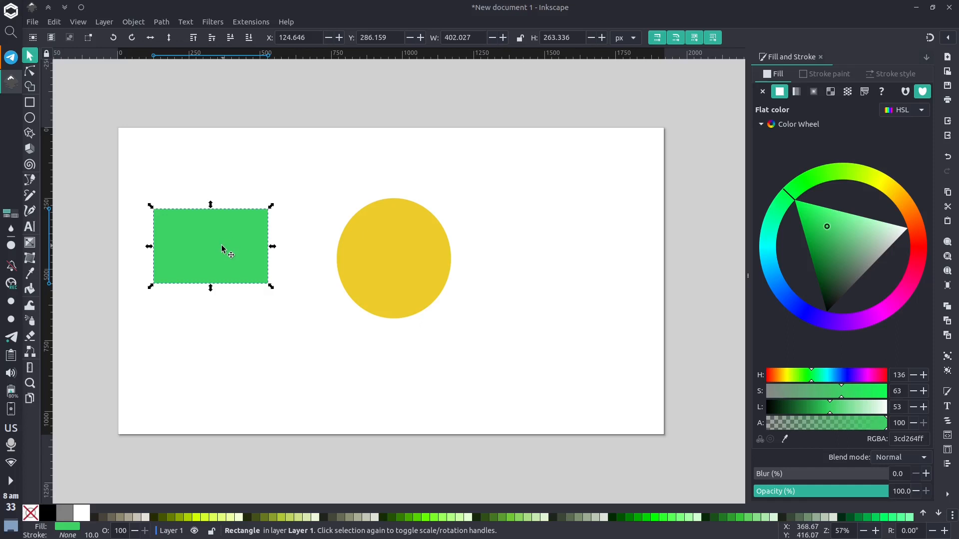
# Move the rectangle so it overlaps the circle's lower left, then lower it beneath the circle.
pyautogui.moveTo(231, 245); pyautogui.dragTo(376, 280)
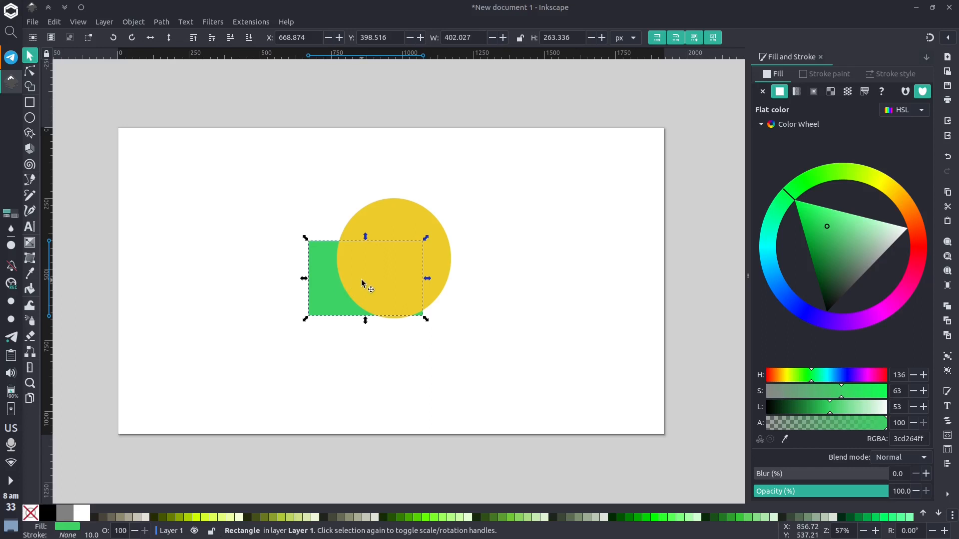
pyautogui.rightClick(325, 300)
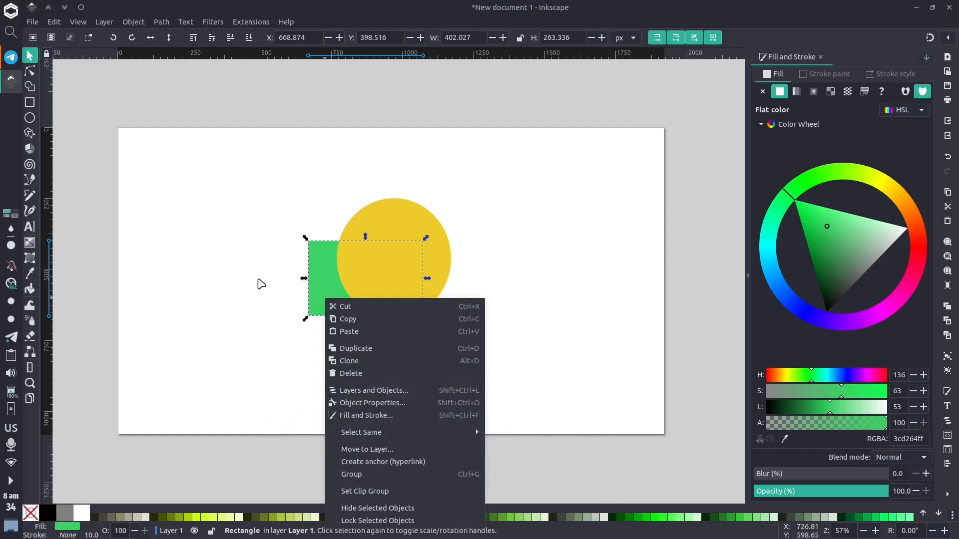
pyautogui.click(261, 284)
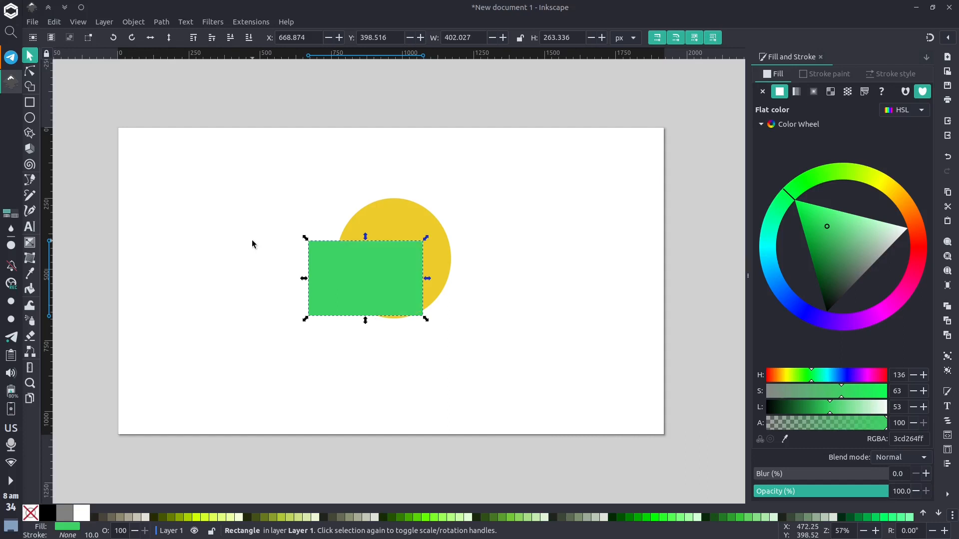
pyautogui.press('pagedown')
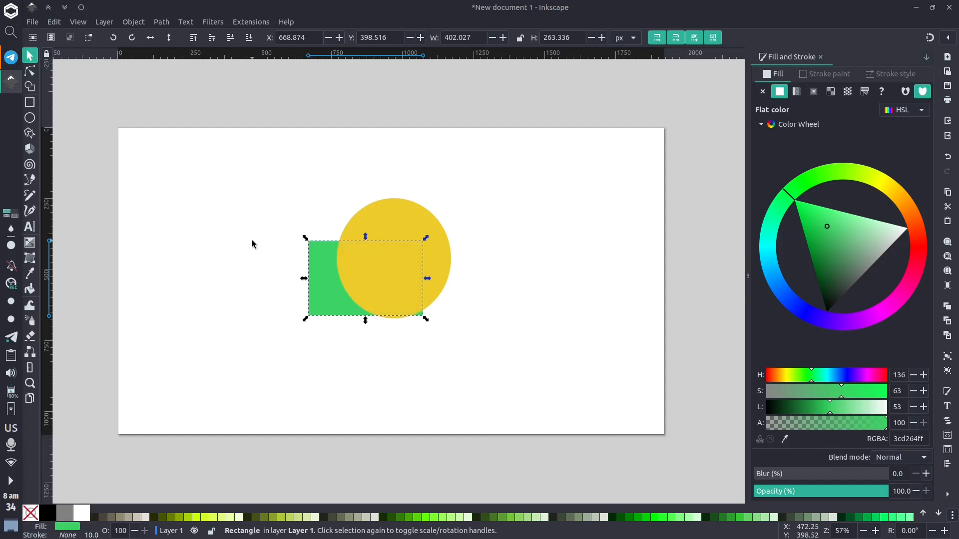
# Open the Layers and Objects panel and move the rectangle above the circle in the stacking order.
pyautogui.click(134, 21)
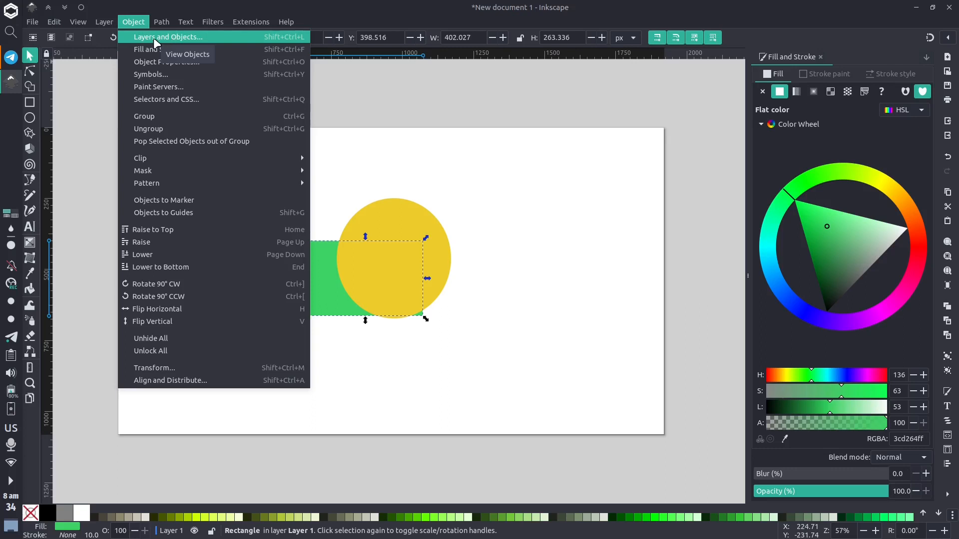
pyautogui.click(175, 37)
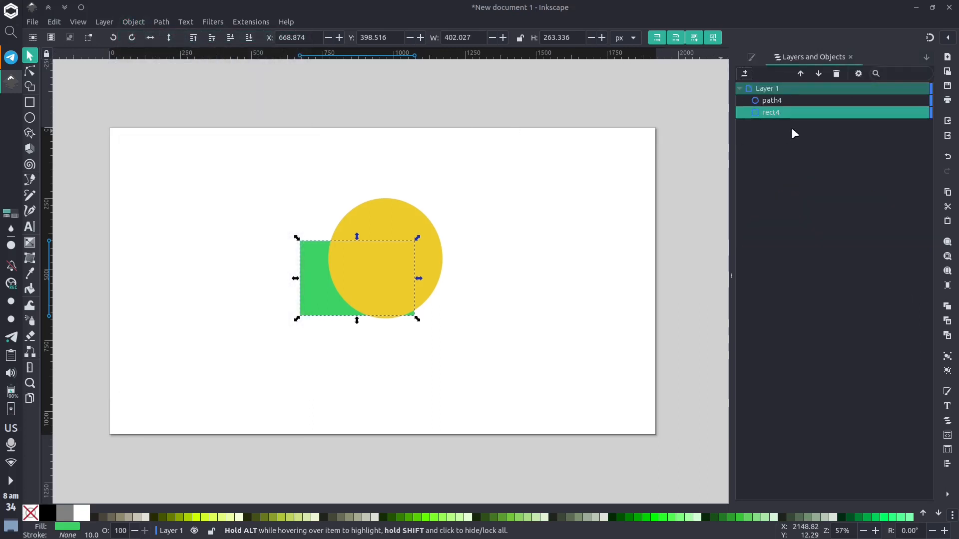
pyautogui.moveTo(787, 114); pyautogui.dragTo(799, 95)
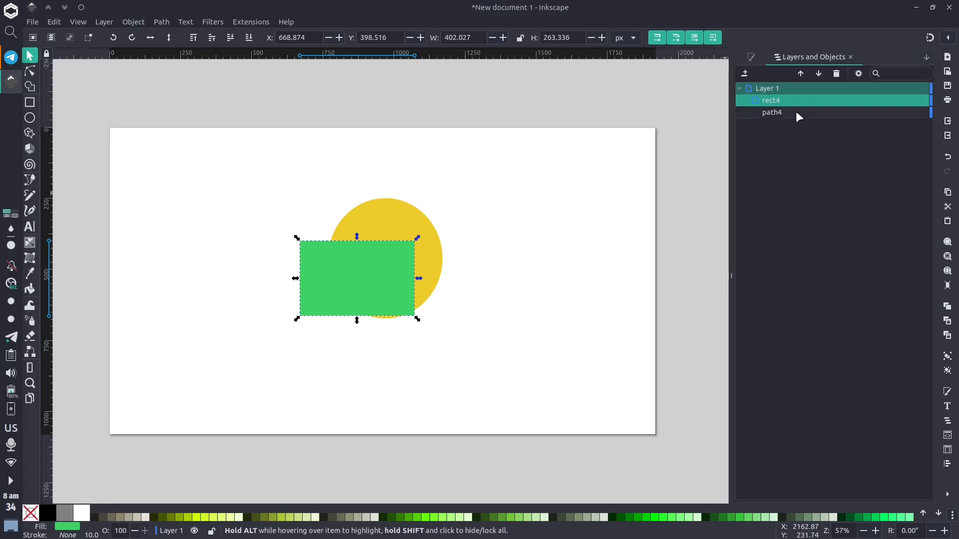
# Reopen Fill and Stroke and vary the rectangle's fill alpha through several values, returning it to 100.
pyautogui.hotkey('ctrl', 'shift', 'f')
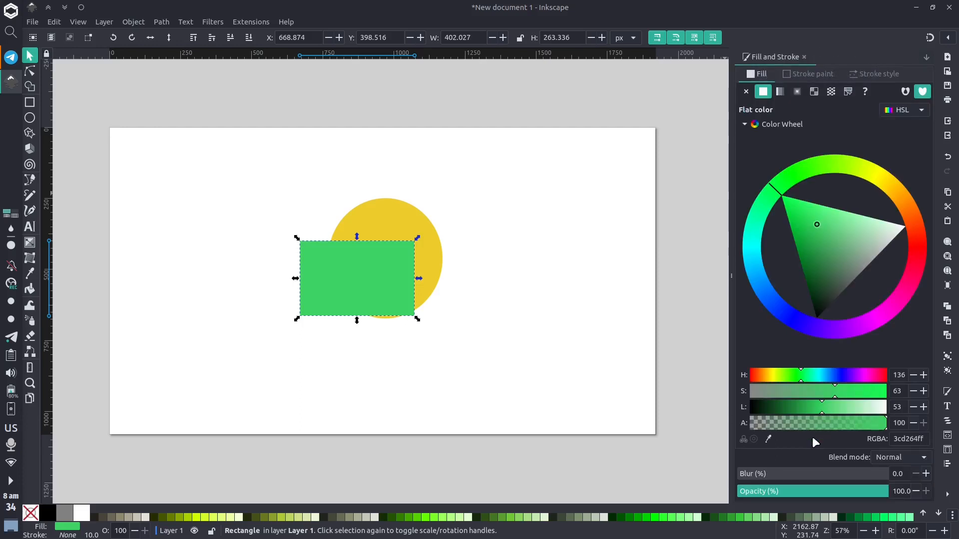
pyautogui.moveTo(883, 427); pyautogui.dragTo(801, 421)
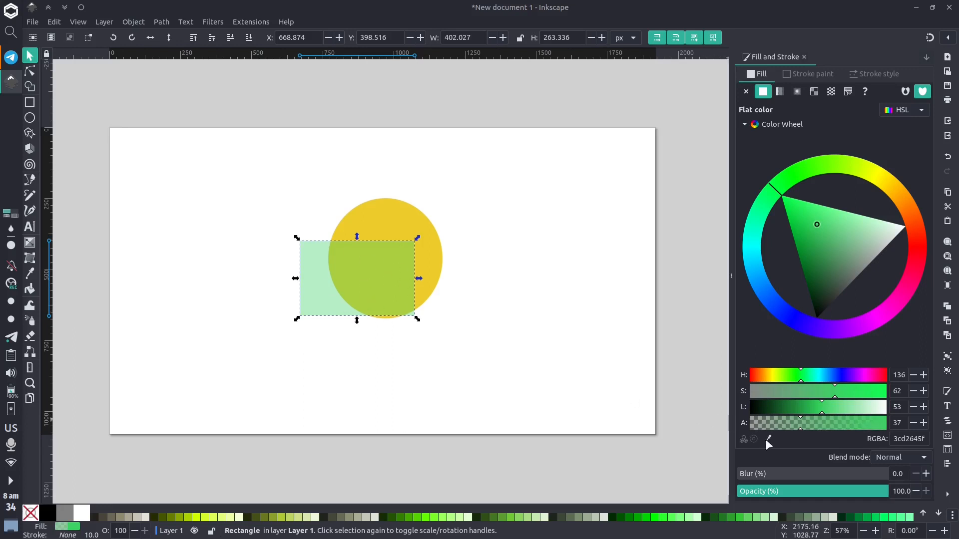
pyautogui.moveTo(802, 421); pyautogui.dragTo(737, 421)
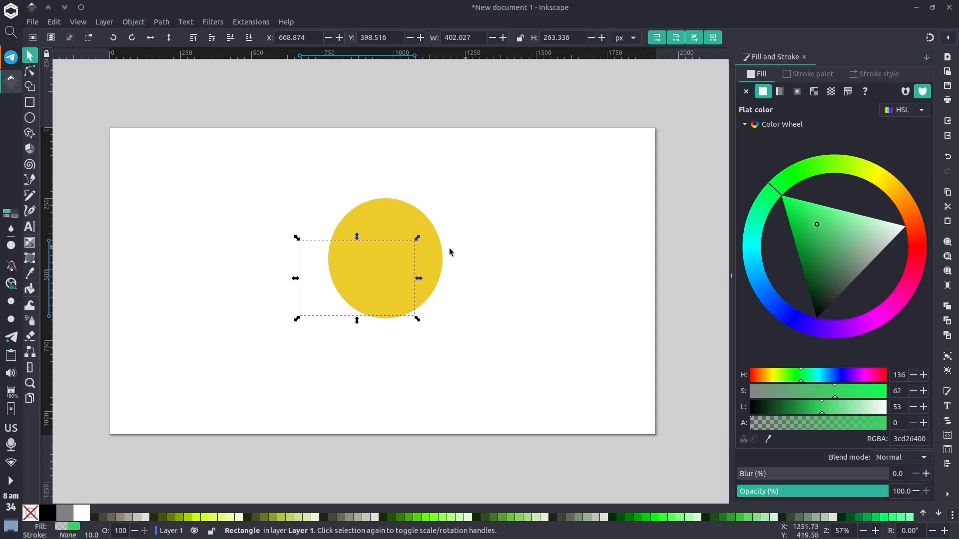
pyautogui.moveTo(782, 420)
pyautogui.mouseDown()
pyautogui.moveTo(820, 421)
pyautogui.moveTo(799, 424)
pyautogui.mouseUp()
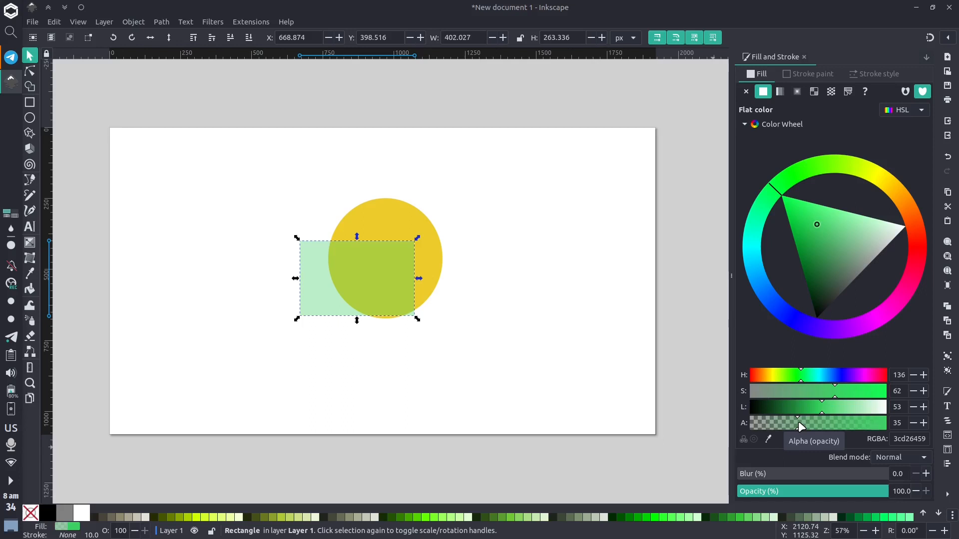
pyautogui.moveTo(798, 421); pyautogui.dragTo(892, 420)
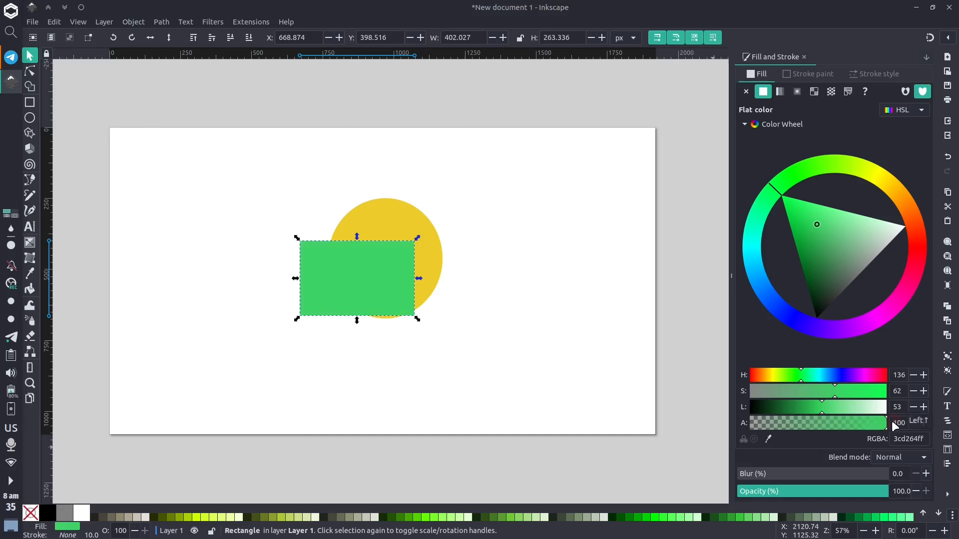
# Pick the circle's yellow into the rectangle's fill with the colour dropper, then undo that fill change.
pyautogui.click(770, 441)
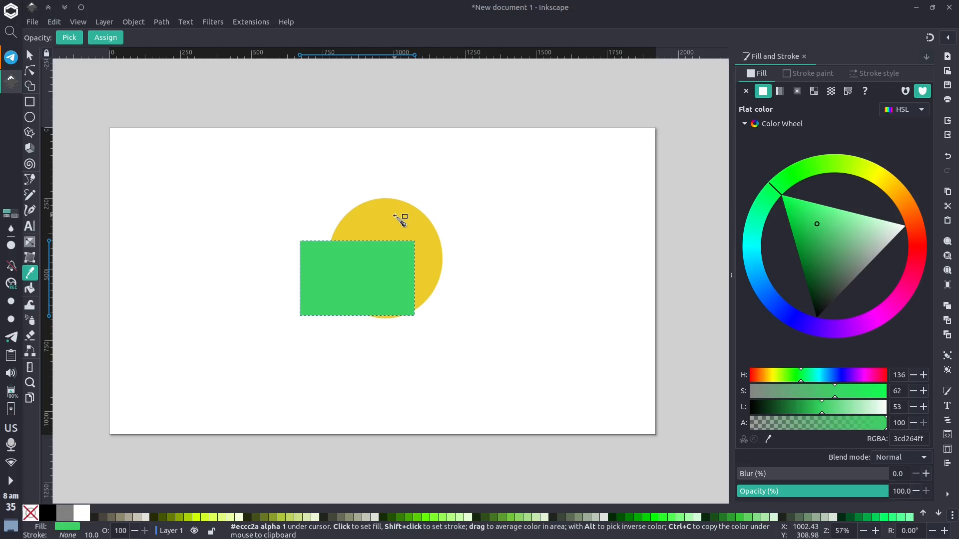
pyautogui.click(395, 217)
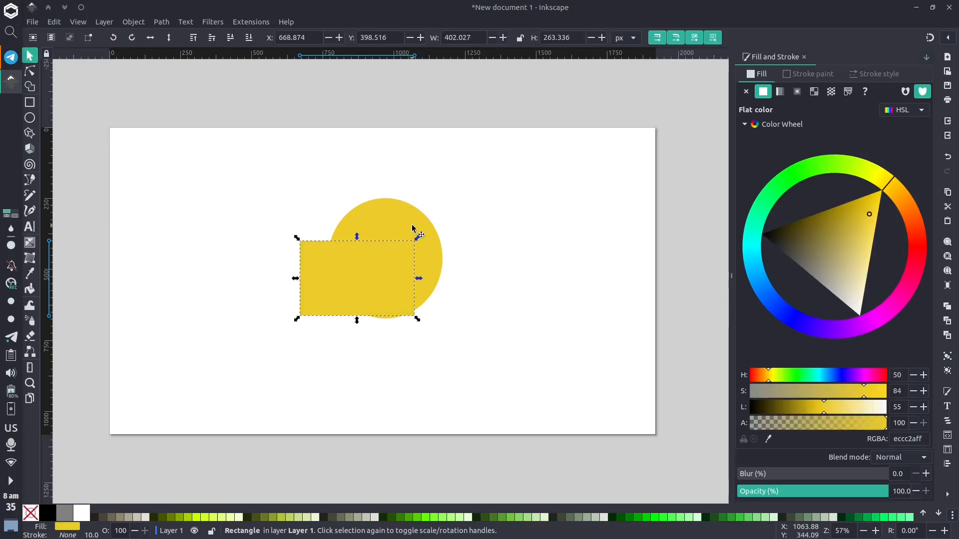
pyautogui.press('ctrl')
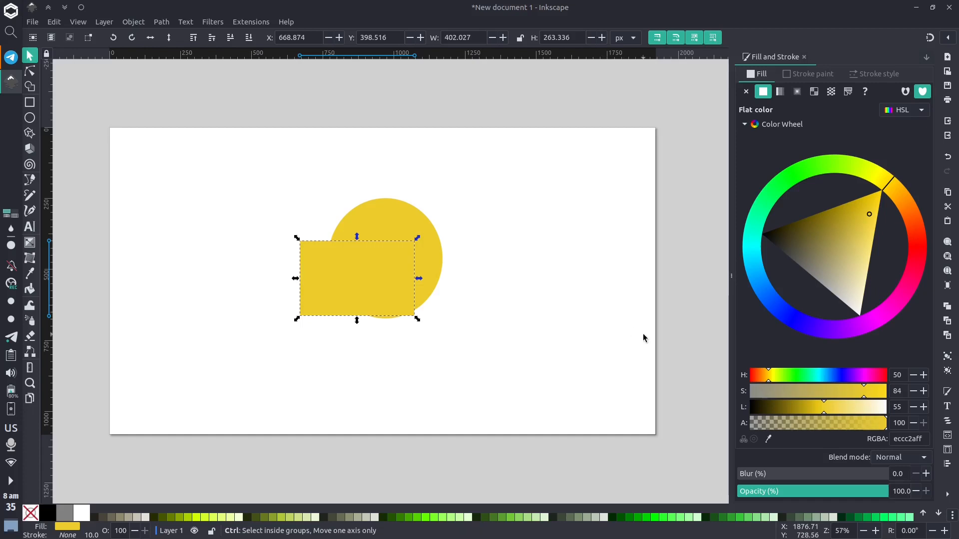
pyautogui.hotkey('ctrl', 'z')
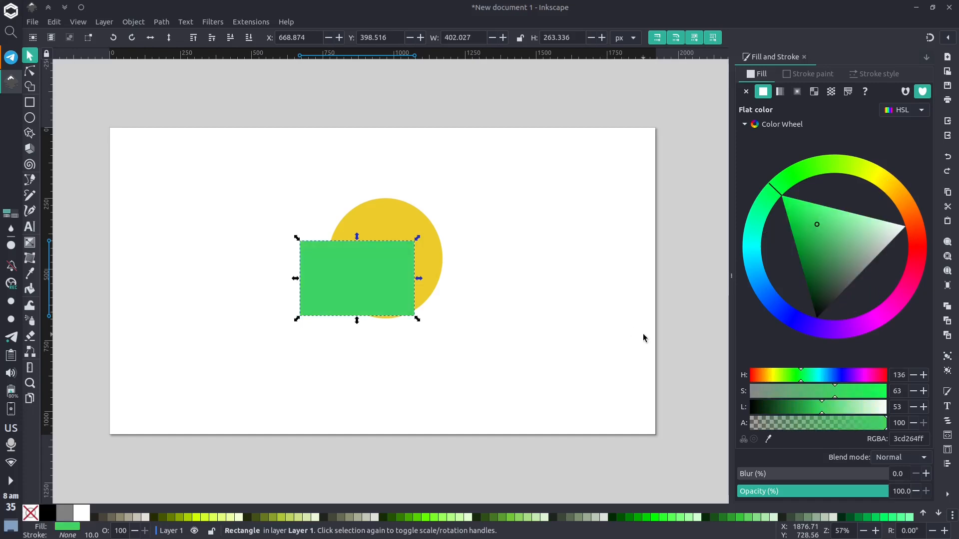
# Select and inspect parts of the rectangle's RGBA hex code in the fill colour field.
pyautogui.doubleClick(911, 439)
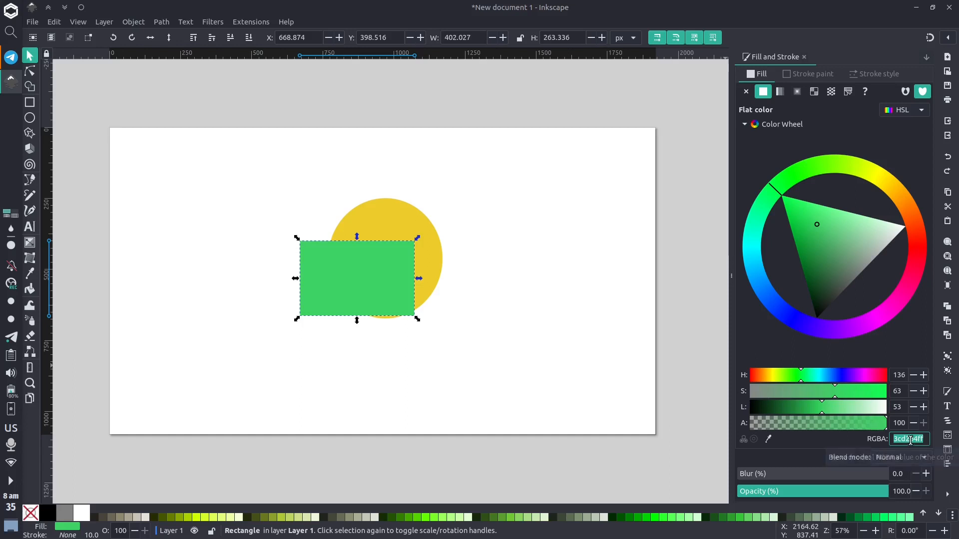
pyautogui.moveTo(905, 440); pyautogui.dragTo(930, 442)
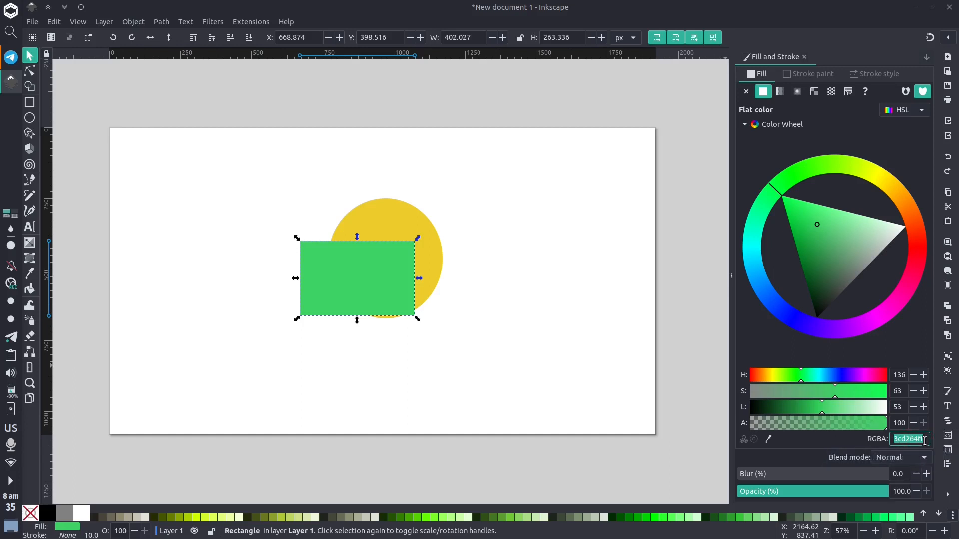
pyautogui.click(925, 441)
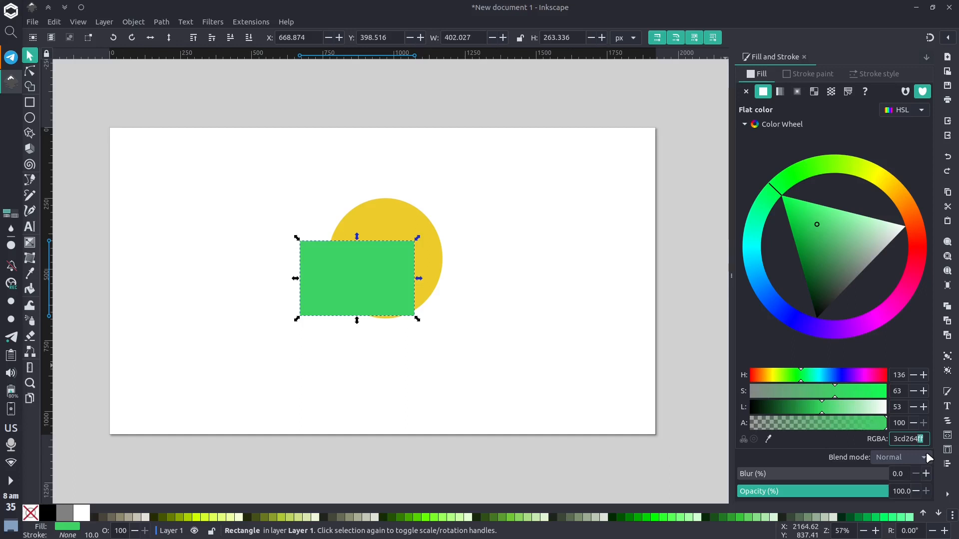
pyautogui.hotkey('shift', 'Left')
pyautogui.hotkey('shift', 'Left')
pyautogui.doubleClick(918, 440)
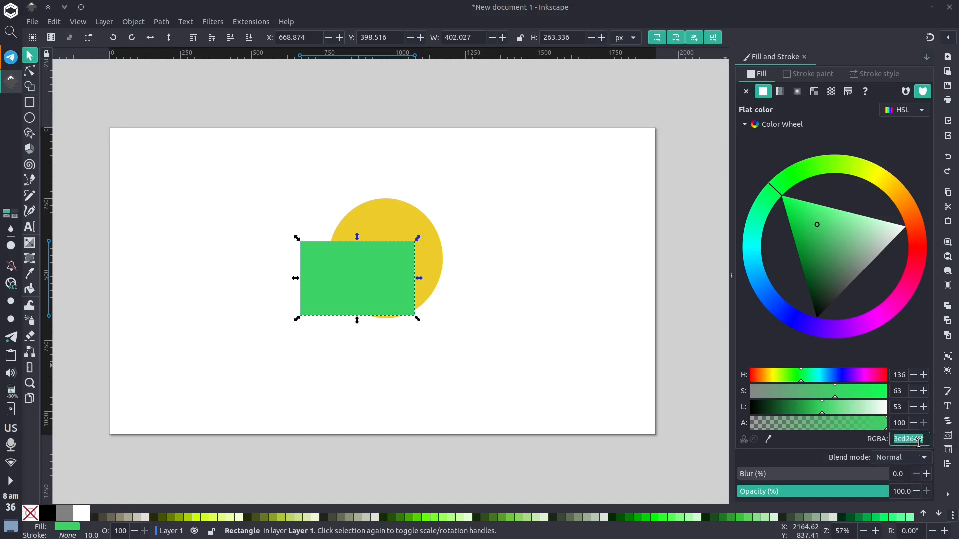